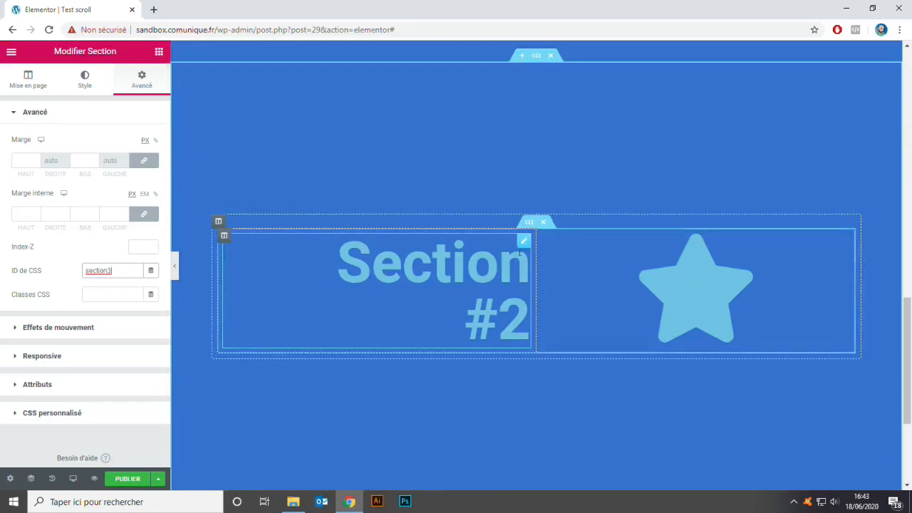
- Change the third section's heading text to "Section<br>#3"
{"action": "left_click", "coordinate": [66, 152]}
{"action": "key", "text": "BackSpace"}
{"action": "type", "text": "3"}
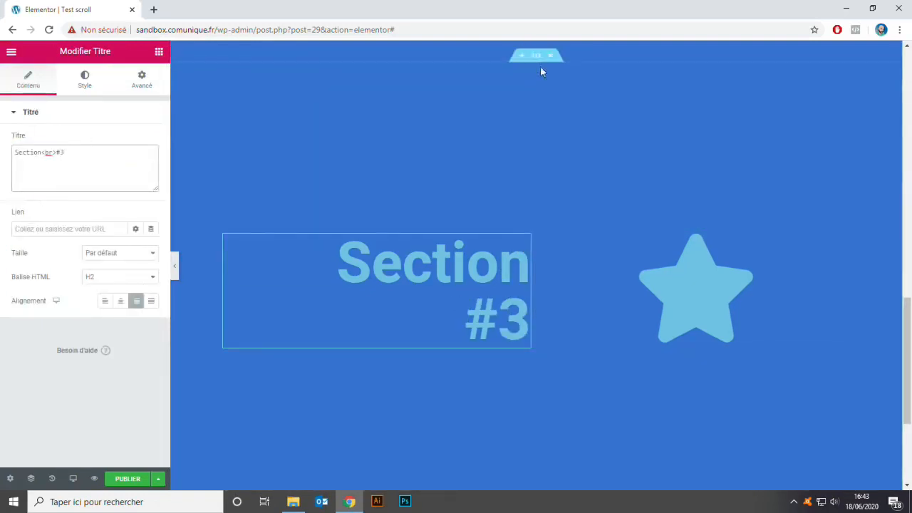
- Set the third section's background colour to white
{"action": "left_click", "coordinate": [535, 57]}
{"action": "left_click", "coordinate": [87, 80]}
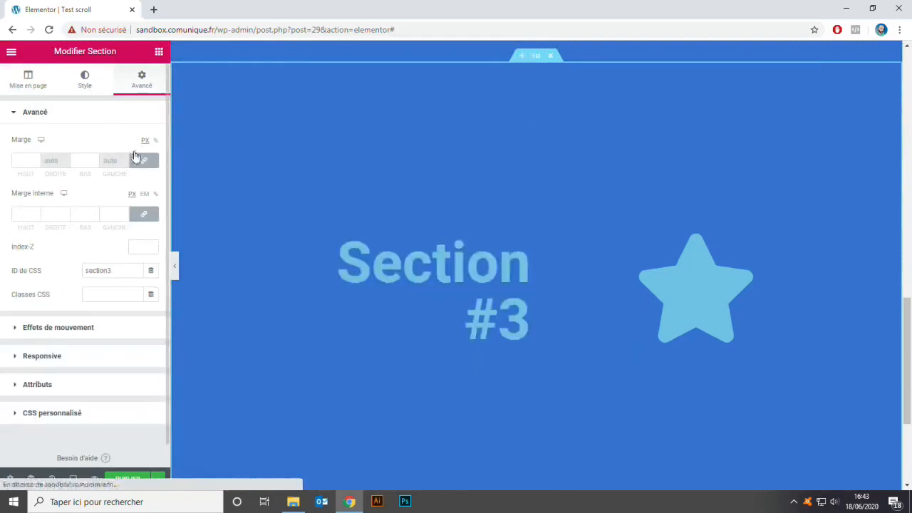
{"action": "left_click", "coordinate": [136, 188]}
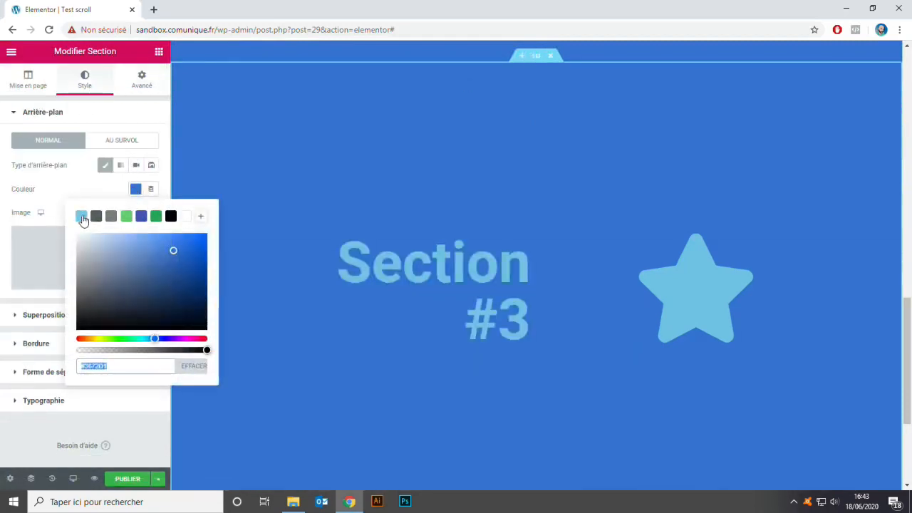
{"action": "left_click", "coordinate": [82, 218]}
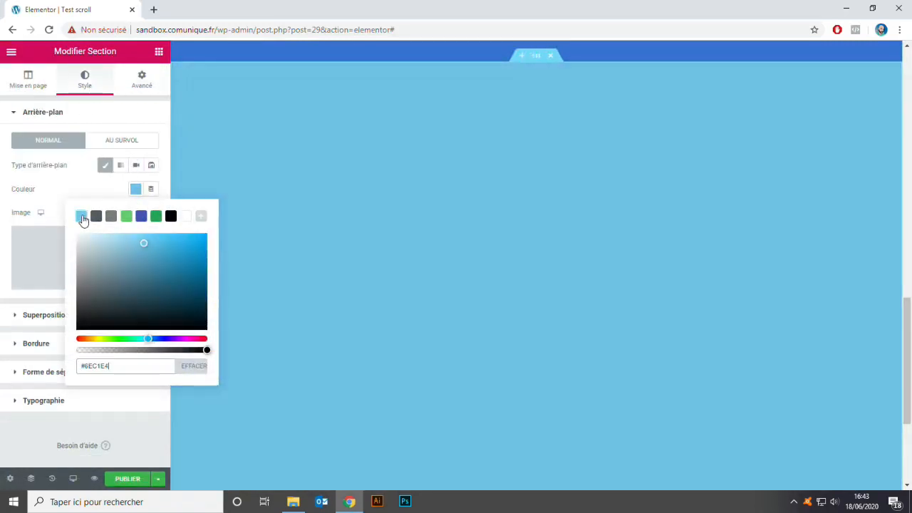
{"action": "left_click", "coordinate": [186, 217]}
{"action": "left_click", "coordinate": [84, 178]}
{"action": "left_click", "coordinate": [142, 89]}
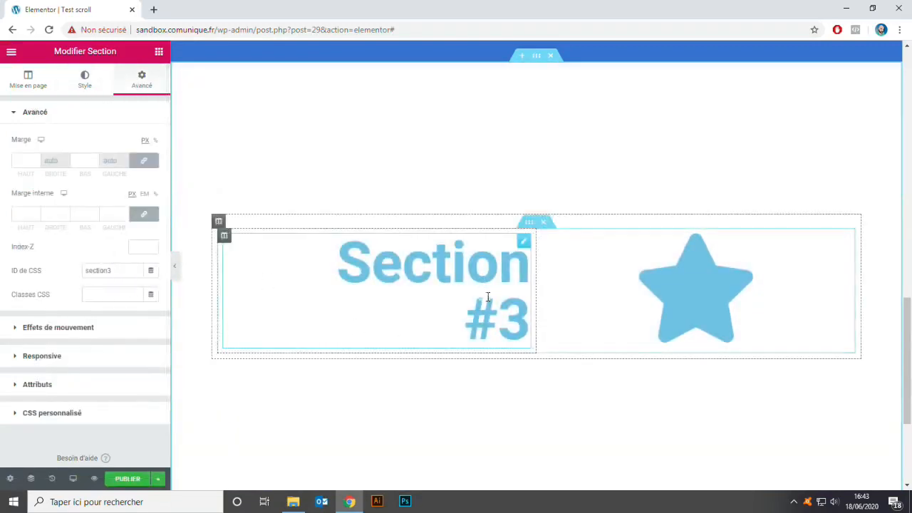
- Swap the third section's two columns so the star comes first, and left-align the "Section #3" heading
{"action": "scroll", "coordinate": [486, 299], "scroll_direction": "up", "scroll_amount": 12}
{"action": "scroll", "coordinate": [488, 292], "scroll_direction": "down", "scroll_amount": 12}
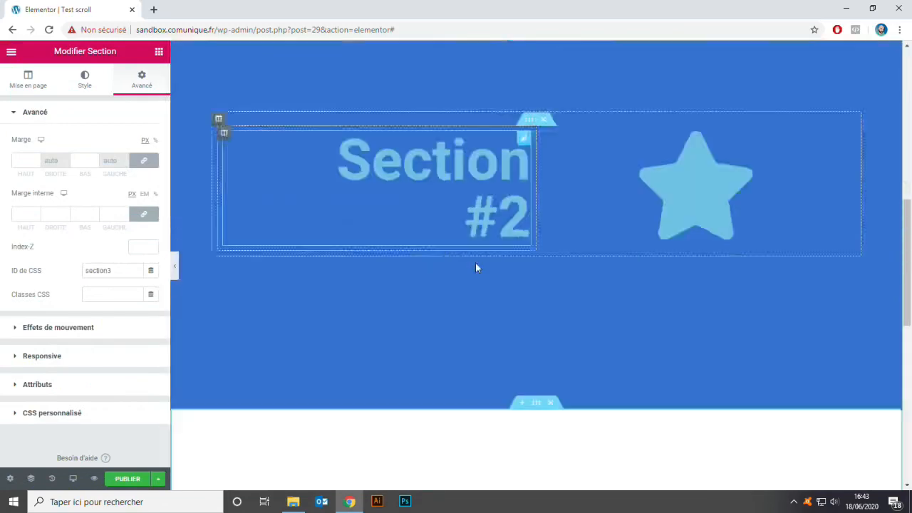
{"action": "left_click_drag", "start_coordinate": [224, 234], "coordinate": [748, 263]}
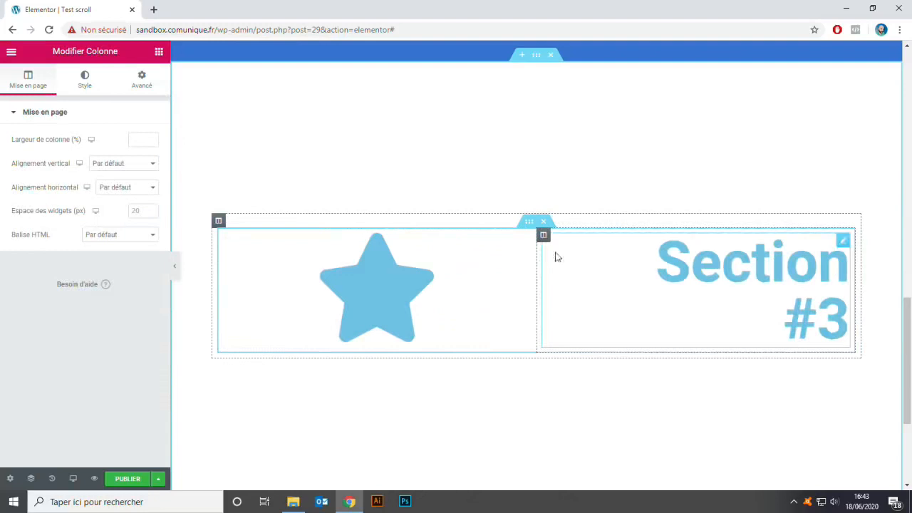
{"action": "left_click", "coordinate": [843, 245]}
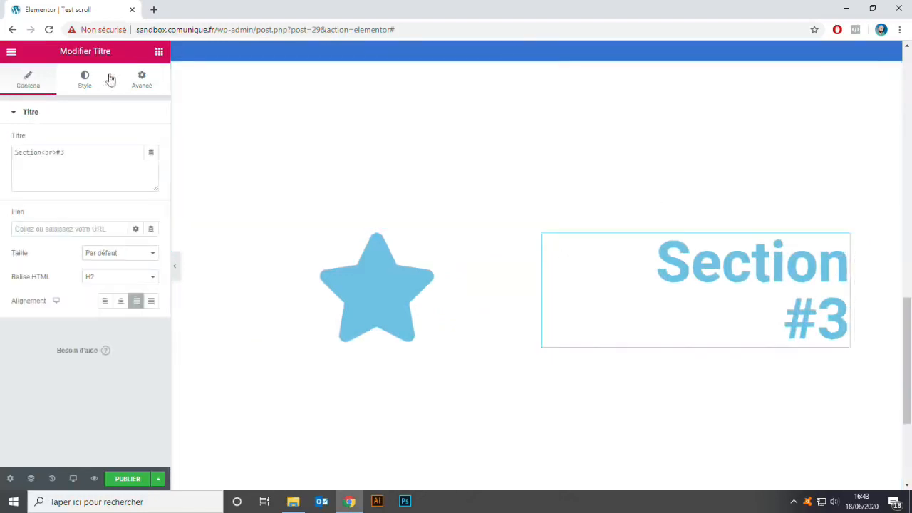
{"action": "left_click", "coordinate": [104, 302]}
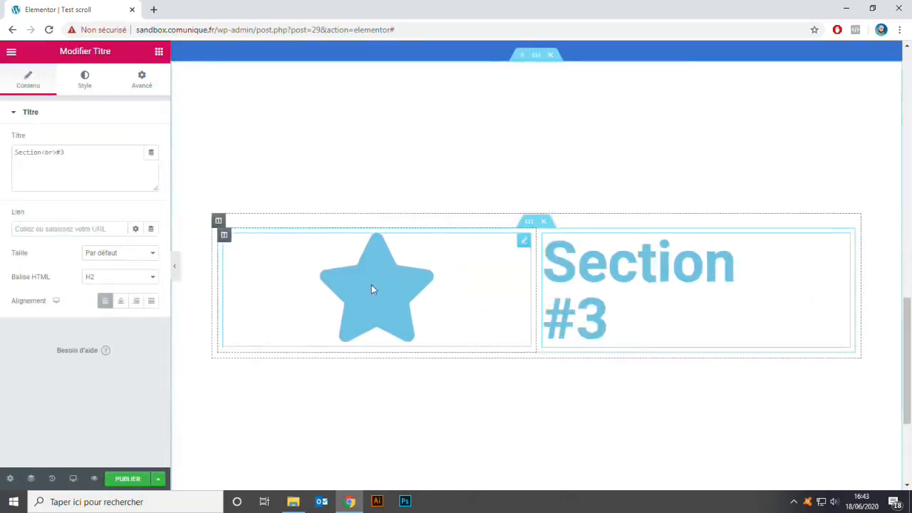
- Search the widgets for "scroll" and add the Premium Vertical Scroll widget above the "Section #1" heading
{"action": "scroll", "coordinate": [505, 367], "scroll_direction": "down", "scroll_amount": 1}
{"action": "scroll", "coordinate": [503, 369], "scroll_direction": "up", "scroll_amount": 5}
{"action": "scroll", "coordinate": [502, 374], "scroll_direction": "up", "scroll_amount": 5}
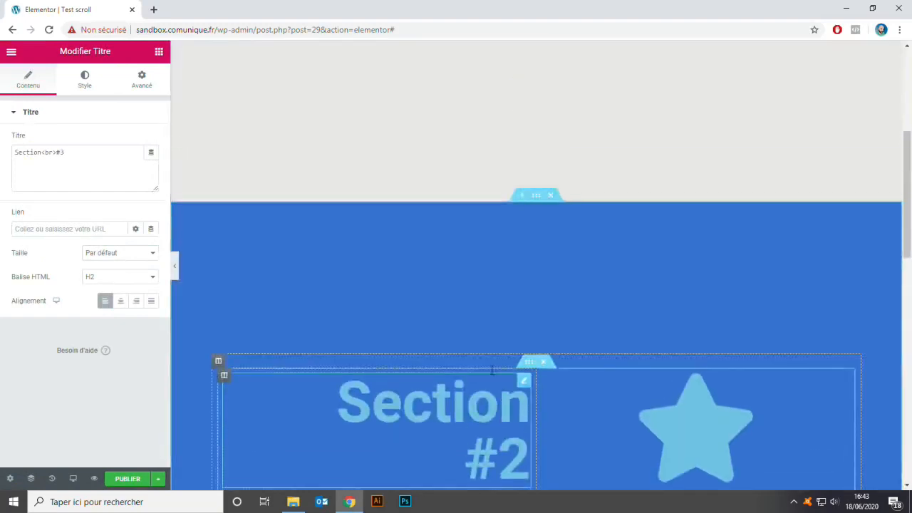
{"action": "left_click", "coordinate": [160, 53]}
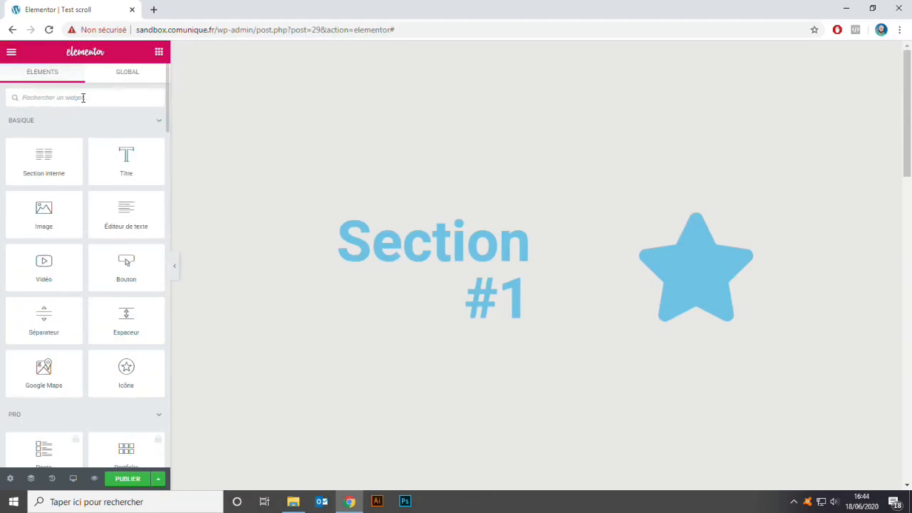
{"action": "type", "text": "premium"}
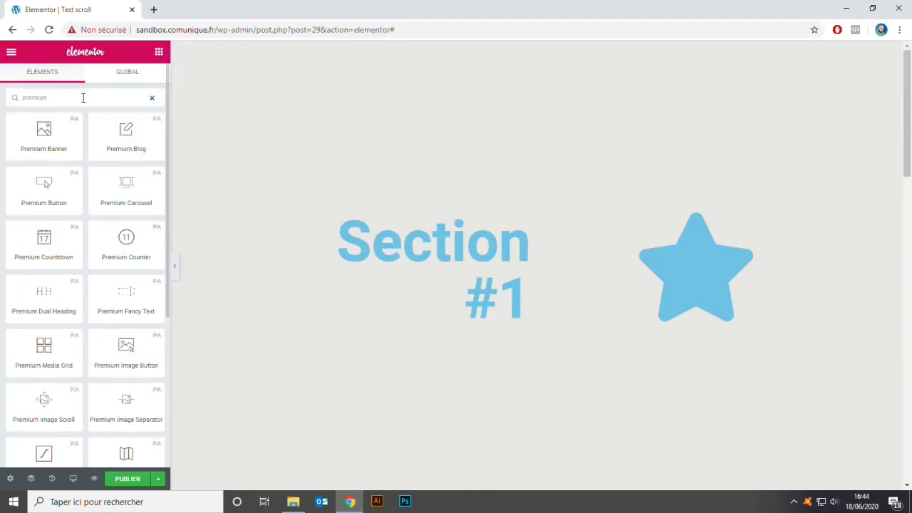
{"action": "left_click_drag", "start_coordinate": [79, 98], "coordinate": [5, 105]}
{"action": "type", "text": "scroll"}
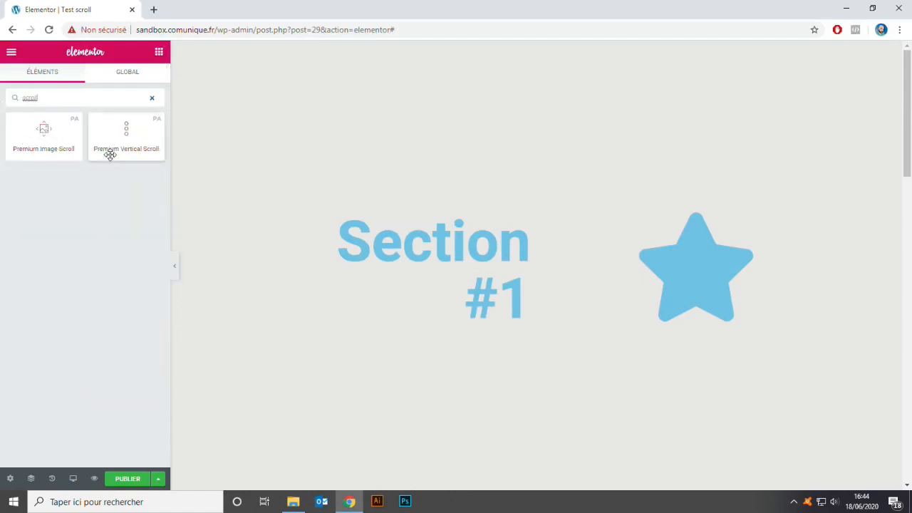
{"action": "left_click_drag", "start_coordinate": [126, 127], "coordinate": [489, 213]}
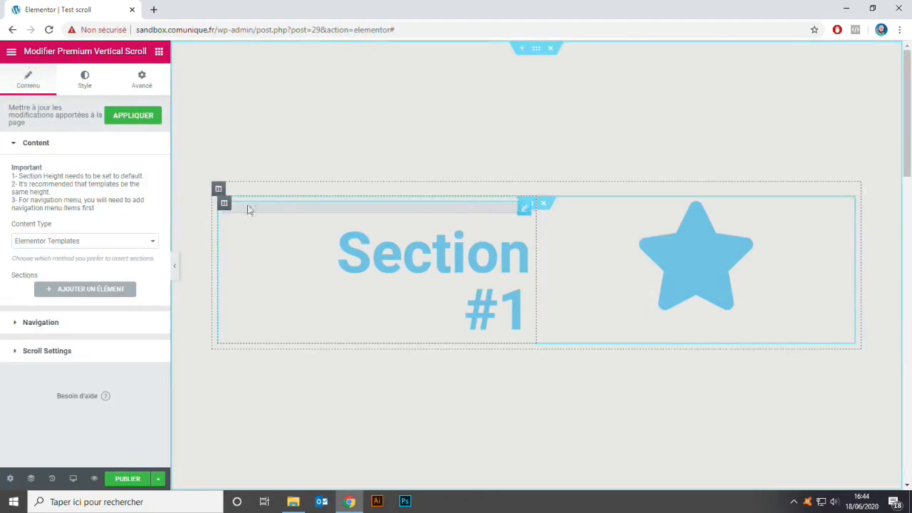
- Try the Elementor Templates content type by adding an item and opening its list of templates
{"action": "left_click", "coordinate": [149, 242]}
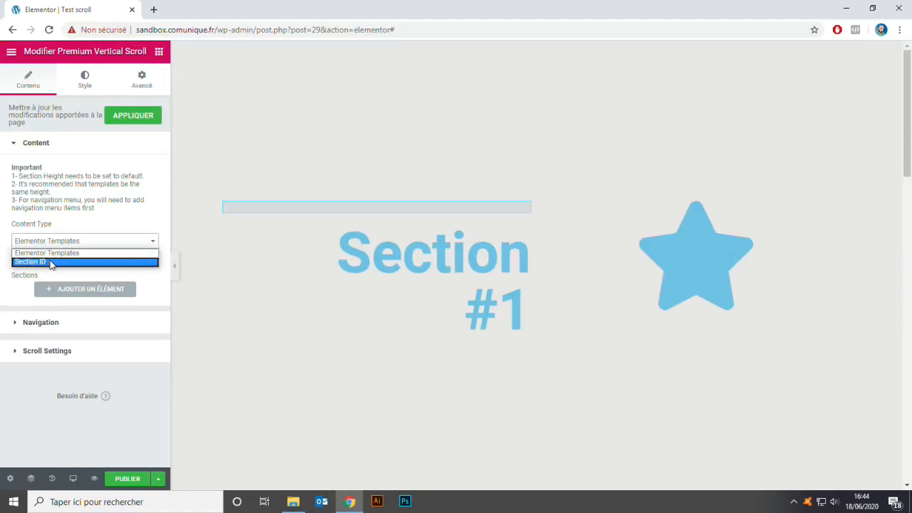
{"action": "left_click", "coordinate": [43, 253]}
{"action": "left_click", "coordinate": [84, 291]}
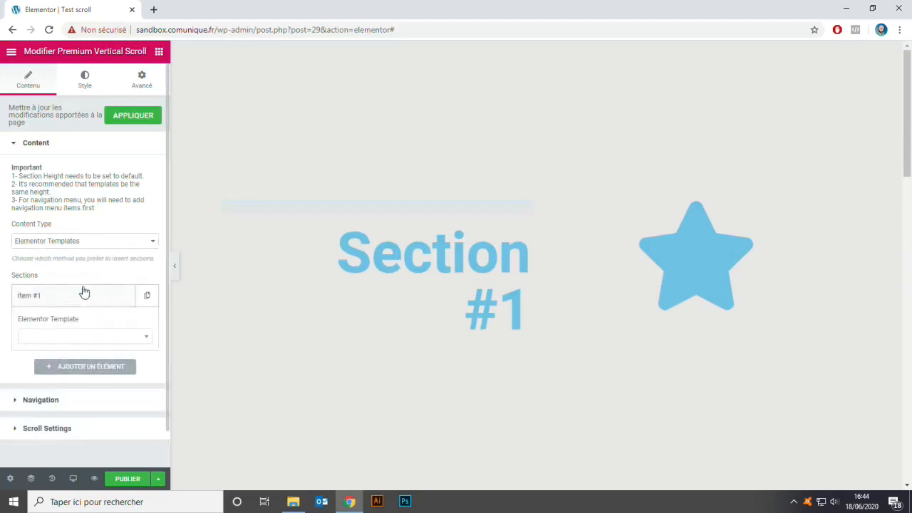
{"action": "left_click", "coordinate": [41, 337]}
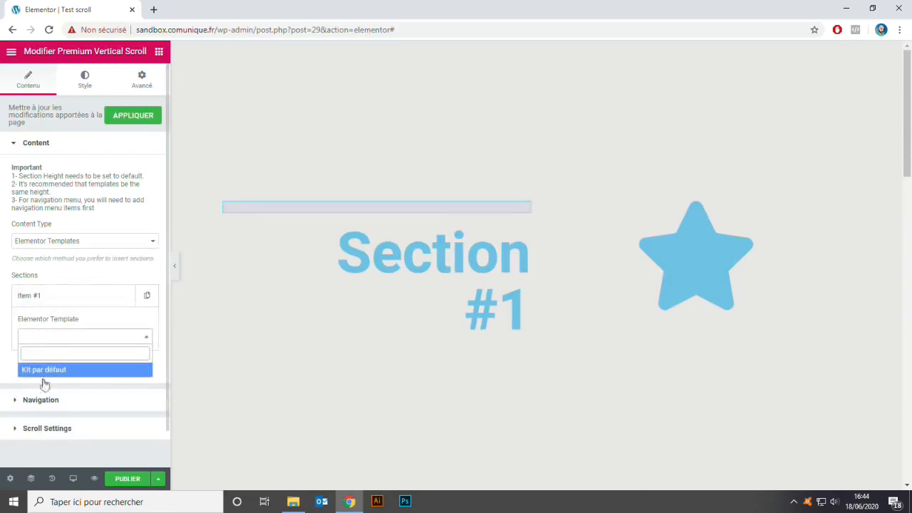
{"action": "left_click", "coordinate": [60, 341]}
- Set the scroll widget's content type to Section ID and add a first item with the ID "section1"
{"action": "left_click", "coordinate": [59, 242]}
{"action": "left_click", "coordinate": [45, 261]}
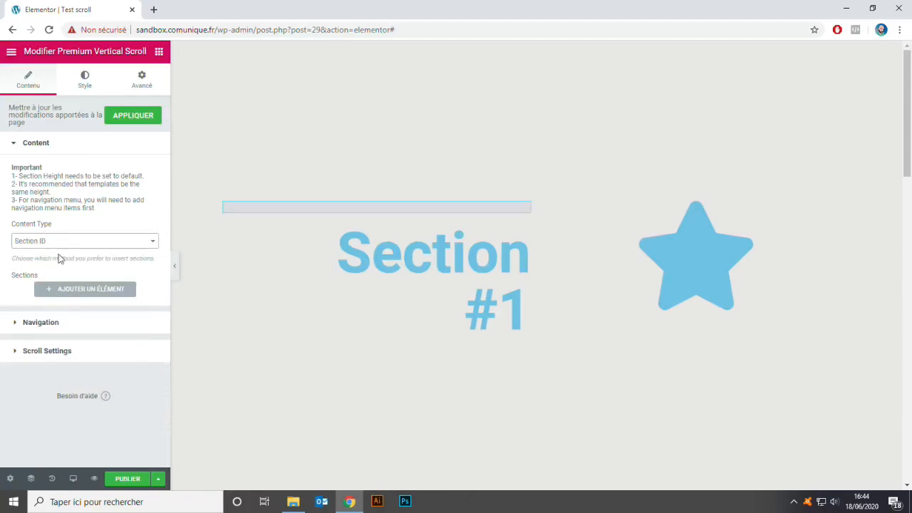
{"action": "left_click", "coordinate": [65, 288]}
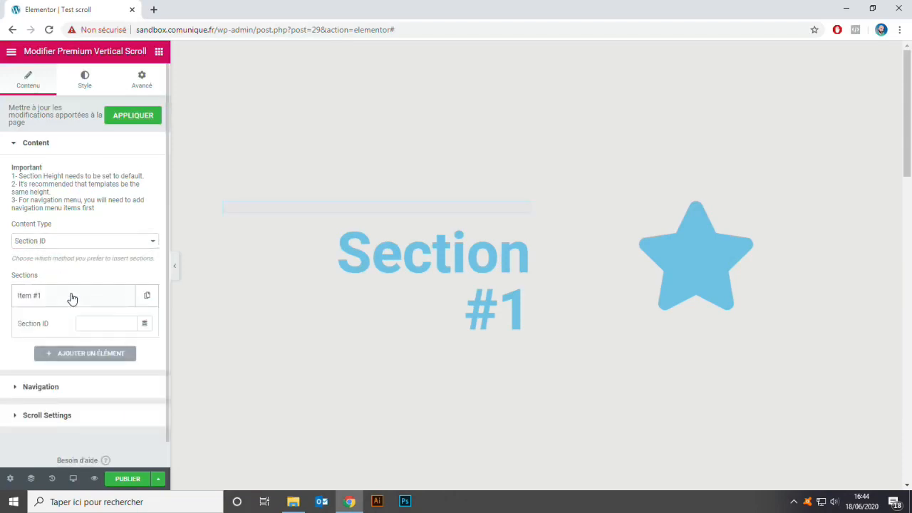
{"action": "left_click", "coordinate": [98, 323]}
{"action": "type", "text": "section1"}
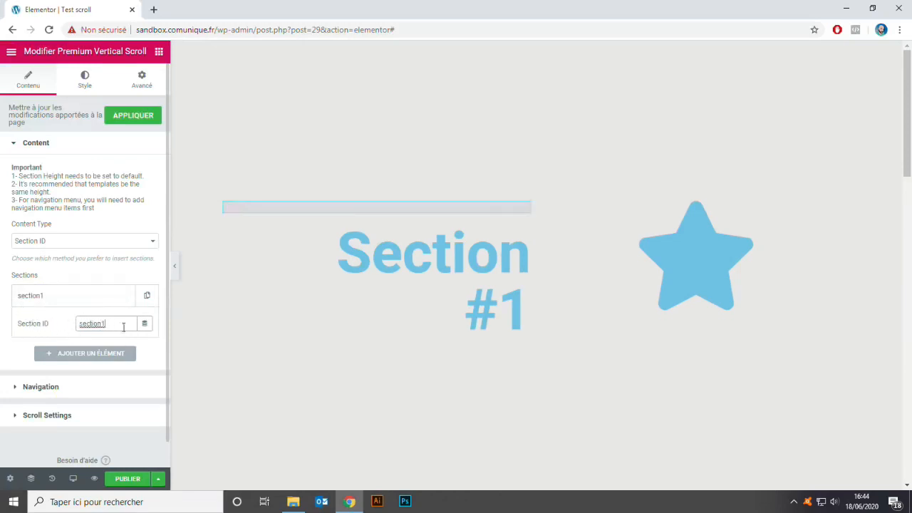
- Add two more items to the scroll widget with the section IDs "section2" and "section3"
{"action": "left_click", "coordinate": [90, 352]}
{"action": "left_click", "coordinate": [98, 351]}
{"action": "type", "text": "section2"}
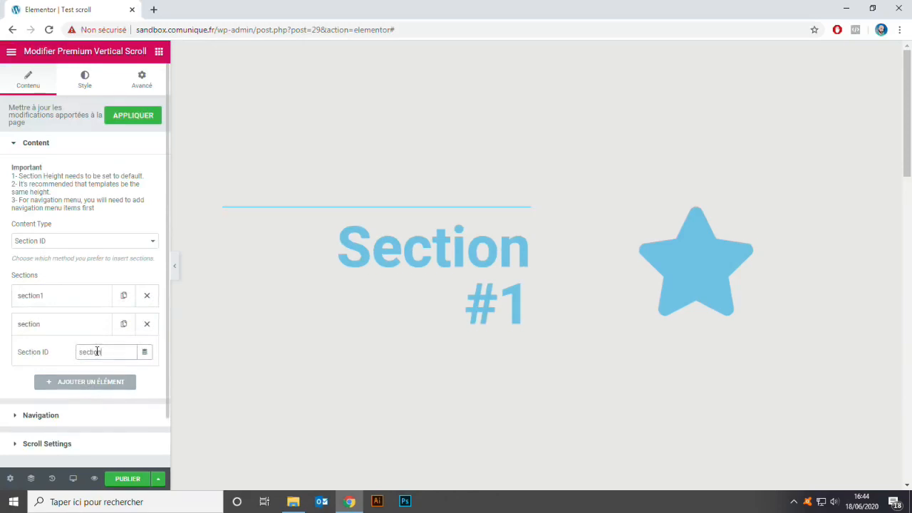
{"action": "left_click", "coordinate": [100, 382]}
{"action": "left_click", "coordinate": [99, 381]}
{"action": "type", "text": "section"}
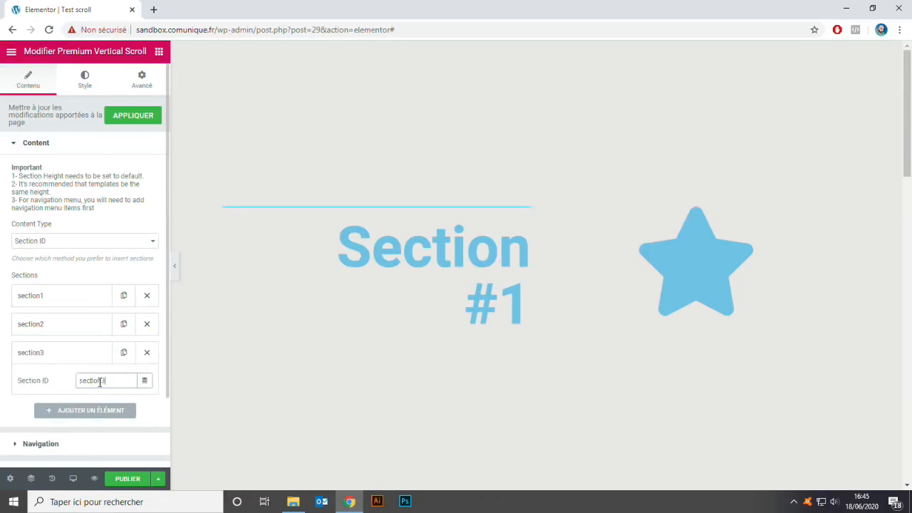
{"action": "type", "text": "3"}
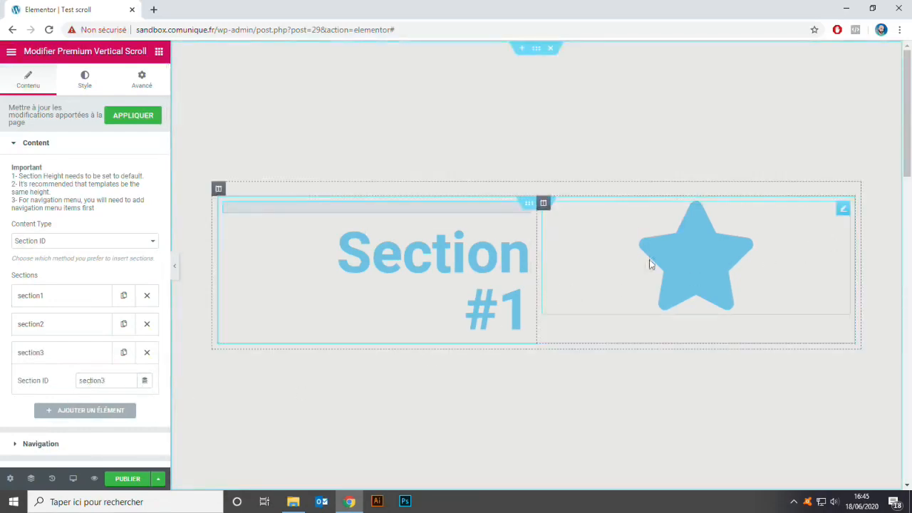
- Test the vertical scrolling between sections in the editor and publish the page
{"action": "scroll", "coordinate": [662, 292], "scroll_direction": "down", "scroll_amount": 1}
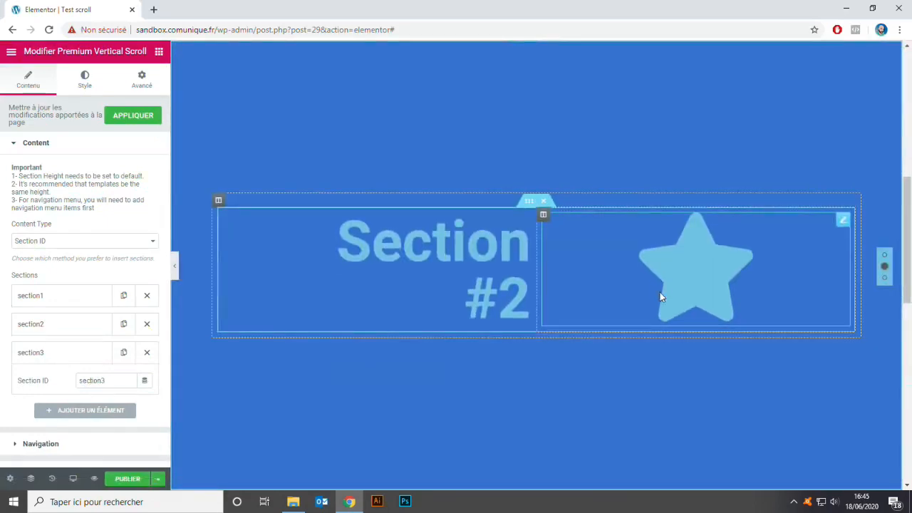
{"action": "scroll", "coordinate": [553, 351], "scroll_direction": "down", "scroll_amount": 1}
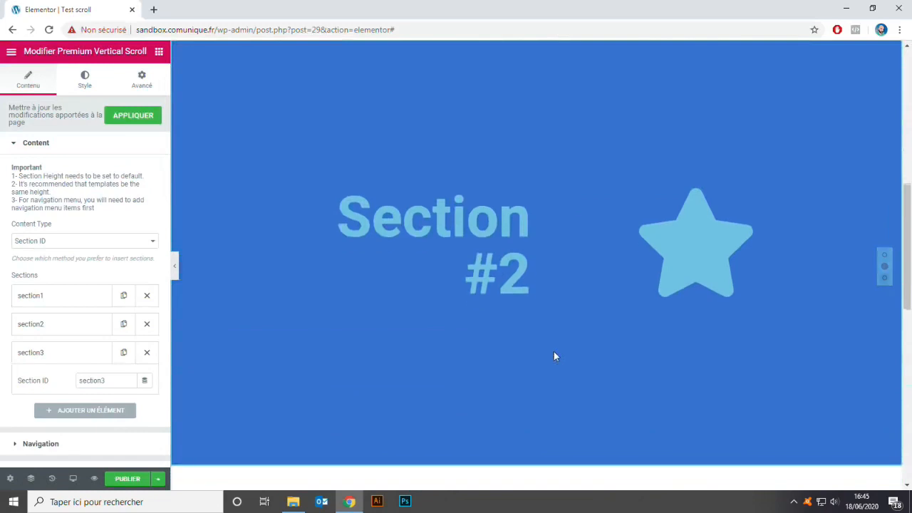
{"action": "scroll", "coordinate": [554, 351], "scroll_direction": "up", "scroll_amount": 3}
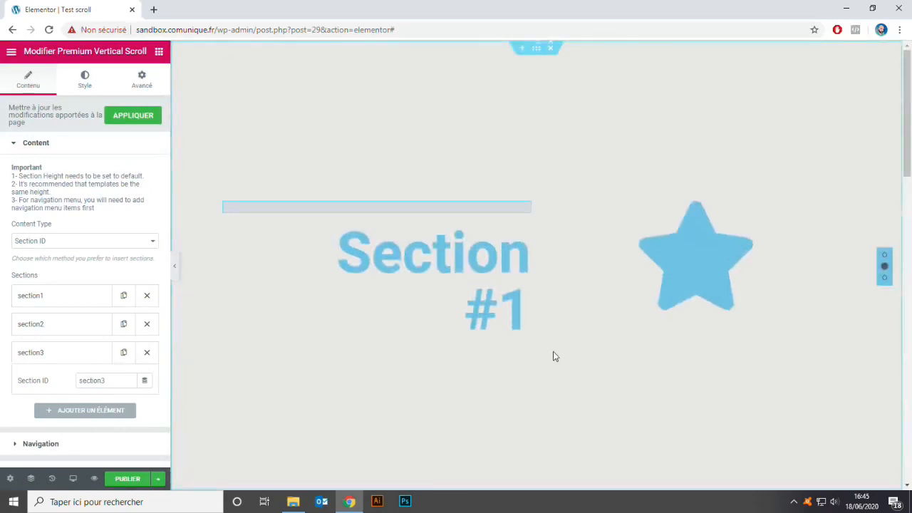
{"action": "scroll", "coordinate": [275, 356], "scroll_direction": "down", "scroll_amount": 1}
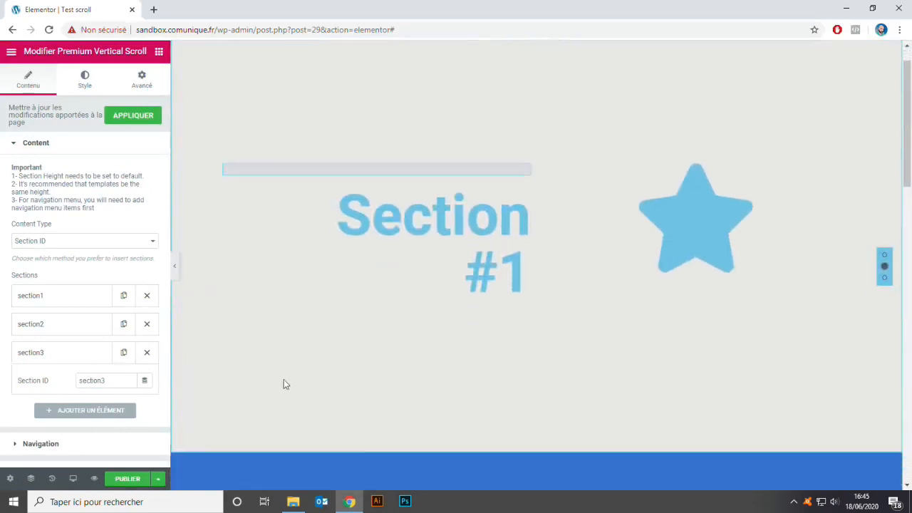
{"action": "left_click", "coordinate": [128, 479]}
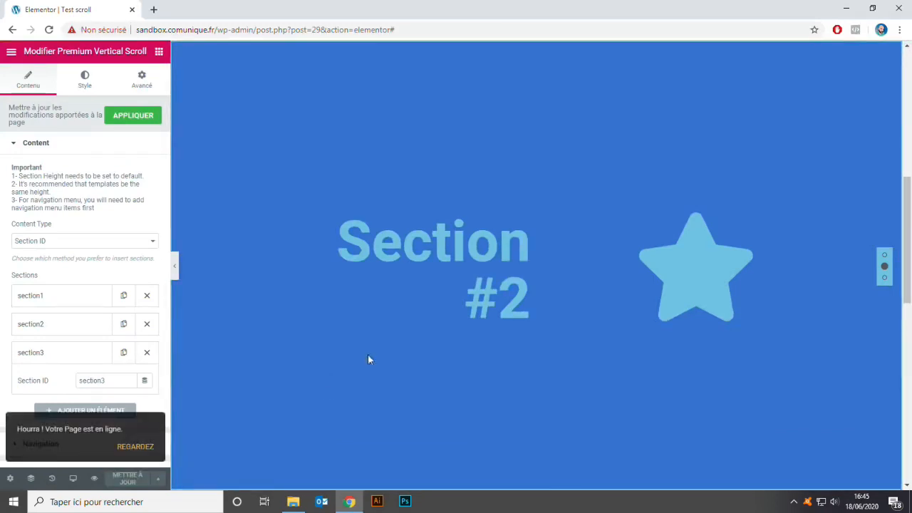
- View the published page and scroll through its three sections to check the section-by-section scrolling and navigation dots
{"action": "left_click", "coordinate": [10, 52]}
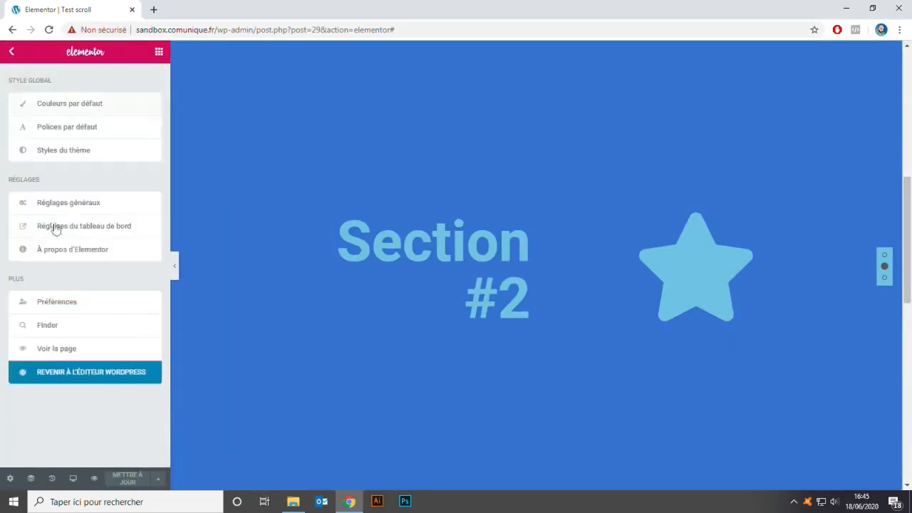
{"action": "left_click", "coordinate": [62, 351]}
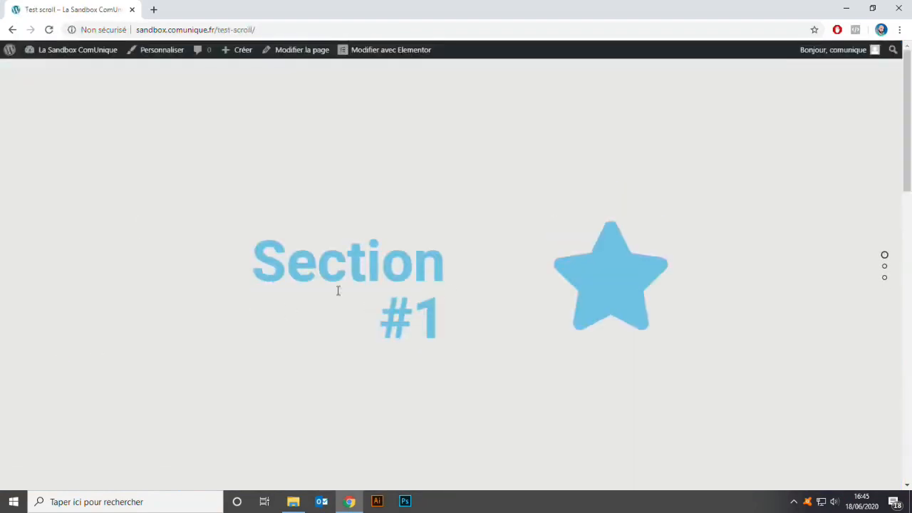
{"action": "scroll", "coordinate": [483, 283], "scroll_direction": "down", "scroll_amount": 1}
{"action": "scroll", "coordinate": [484, 278], "scroll_direction": "down", "scroll_amount": 1}
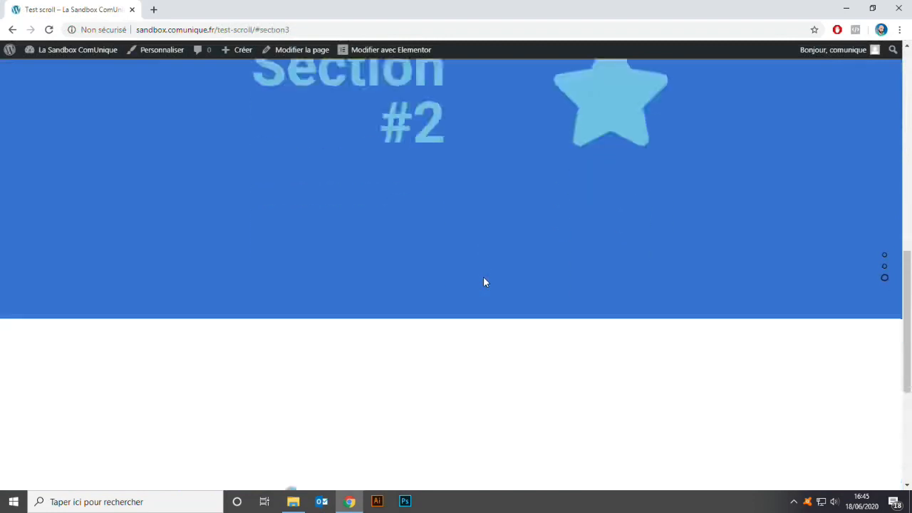
{"action": "scroll", "coordinate": [484, 278], "scroll_direction": "up", "scroll_amount": 1}
{"action": "scroll", "coordinate": [484, 282], "scroll_direction": "up", "scroll_amount": 1}
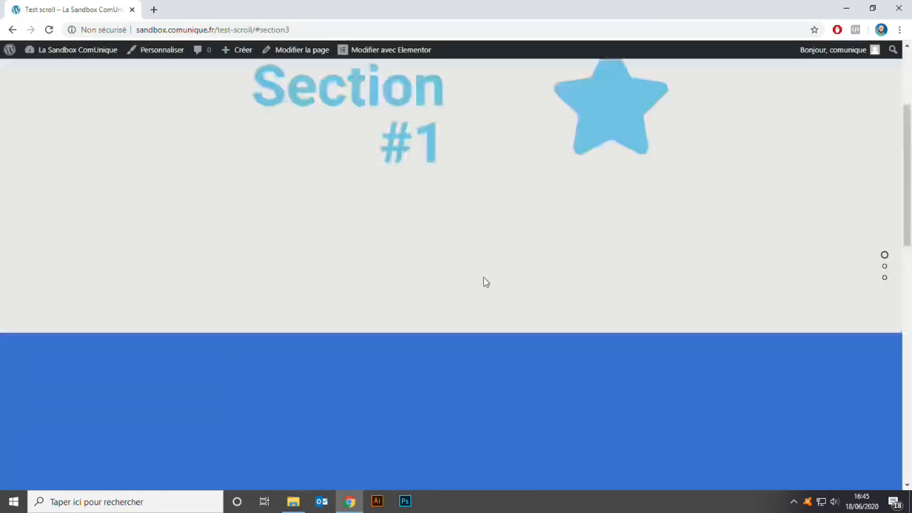
{"action": "scroll", "coordinate": [476, 276], "scroll_direction": "down", "scroll_amount": 1}
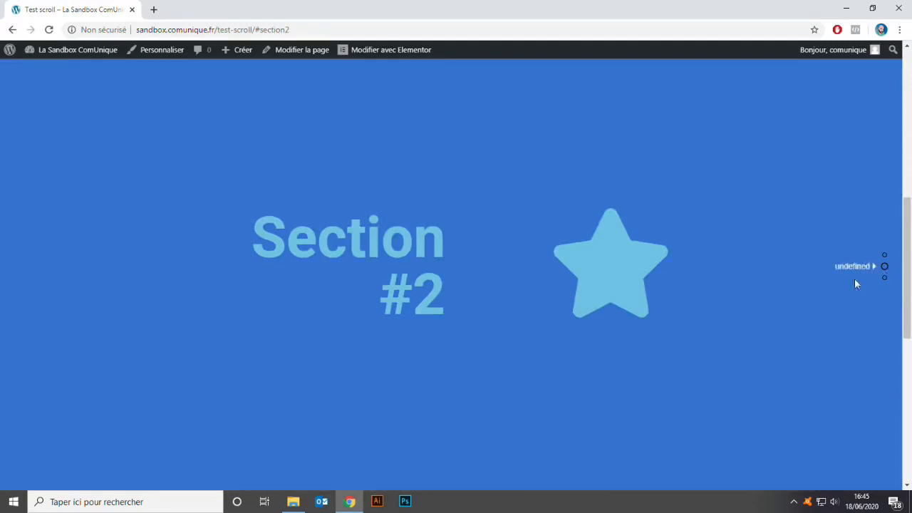
{"action": "scroll", "coordinate": [855, 278], "scroll_direction": "up", "scroll_amount": 1}
- Reopen the page for editing with Elementor and open the Premium Vertical Scroll widget's settings
{"action": "left_click", "coordinate": [392, 51]}
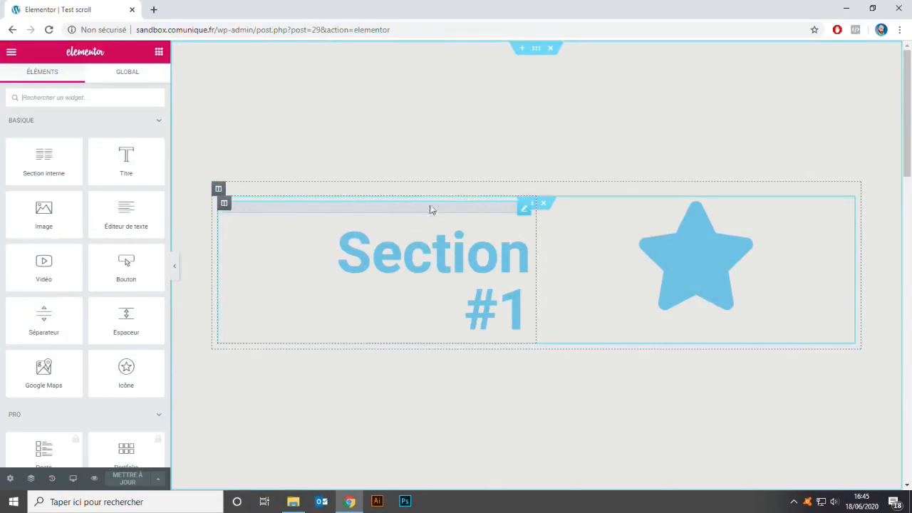
{"action": "left_click", "coordinate": [522, 212]}
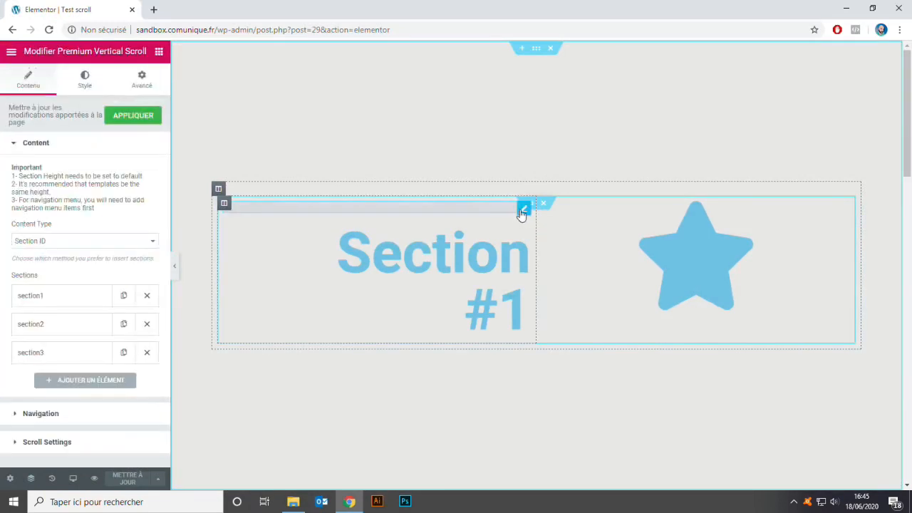
- Open the widget's Navigation settings and switch the navigation dots off and back on to compare the preview
{"action": "scroll", "coordinate": [28, 356], "scroll_direction": "down", "scroll_amount": 1}
{"action": "left_click", "coordinate": [15, 365]}
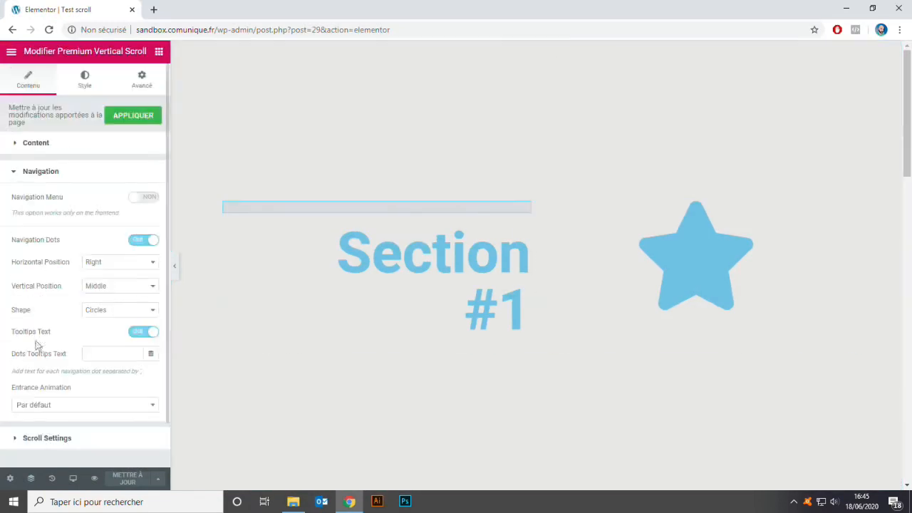
{"action": "scroll", "coordinate": [383, 279], "scroll_direction": "down", "scroll_amount": 1}
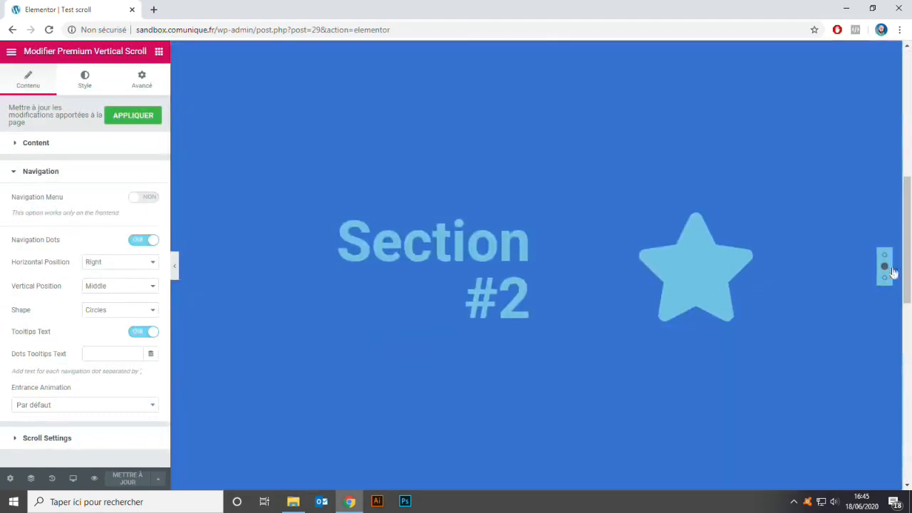
{"action": "left_click", "coordinate": [147, 241]}
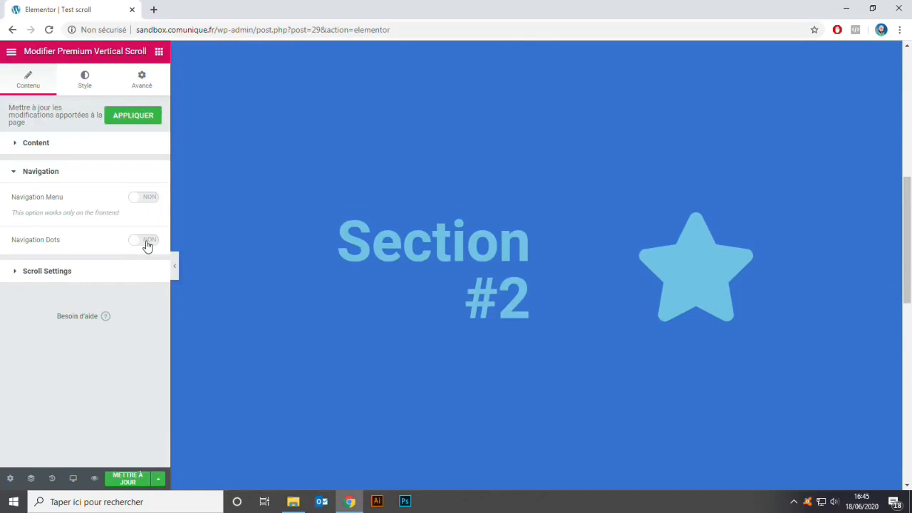
{"action": "left_click", "coordinate": [146, 242]}
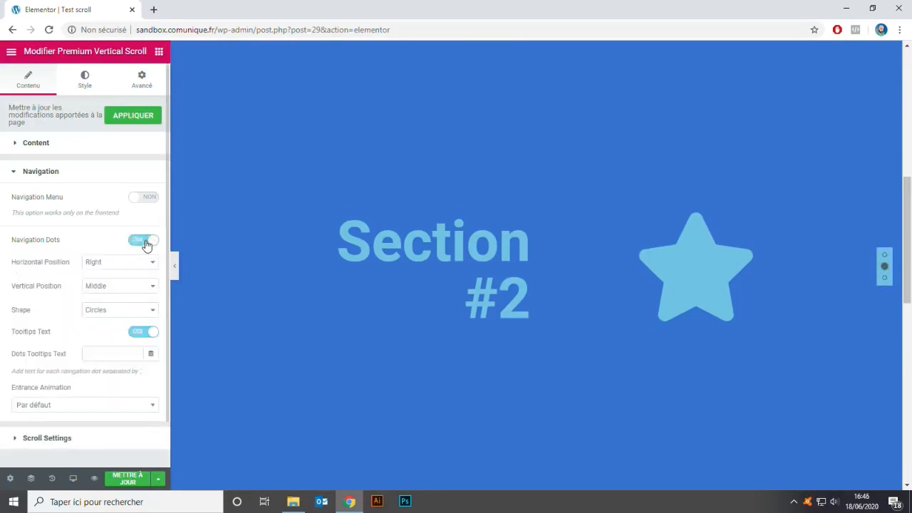
- Set the navigation dots' tooltip text to "Section 1,Section 2, Section 3" and scroll the preview to the third section
{"action": "left_click_drag", "start_coordinate": [67, 355], "coordinate": [20, 355]}
{"action": "left_click", "coordinate": [102, 354]}
{"action": "type", "text": "S"}
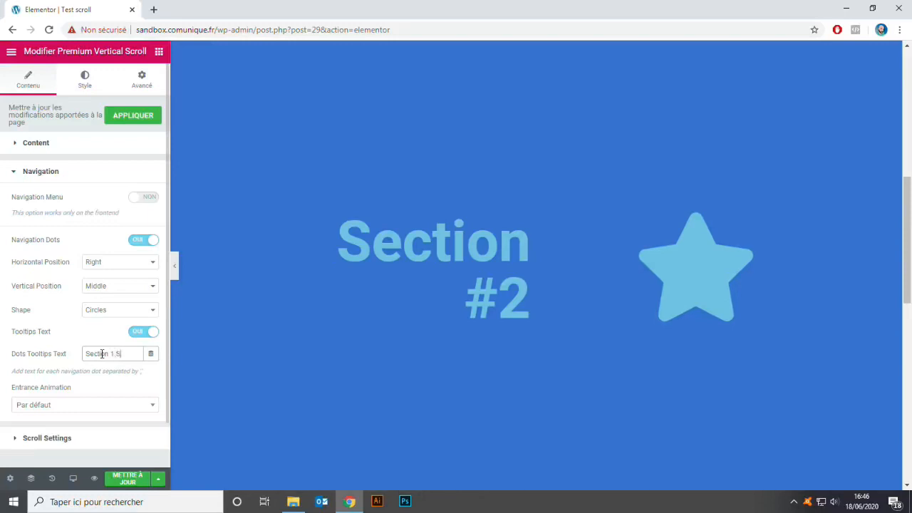
{"action": "type", "text": "ection 1.Section 2"}
{"action": "type", "text": ";"}
{"action": "type", "text": " Section 3"}
{"action": "scroll", "coordinate": [886, 275], "scroll_direction": "down", "scroll_amount": 1}
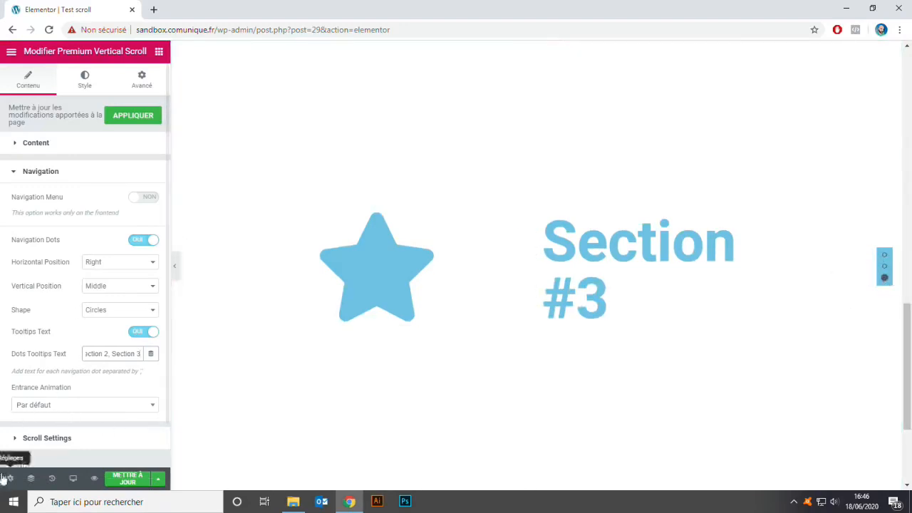
- Review the widget's Scroll Settings, including the touch-device option, and update the page
{"action": "left_click", "coordinate": [15, 441]}
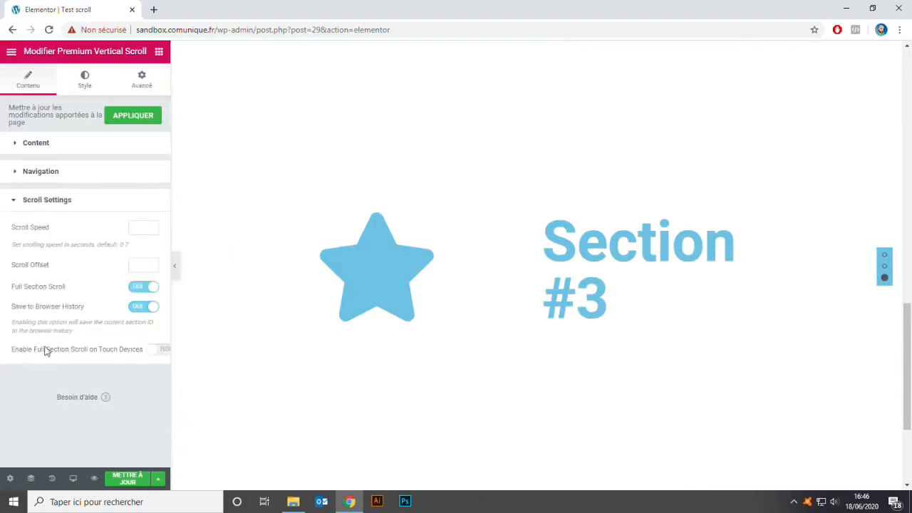
{"action": "mouse_move", "coordinate": [11, 347]}
{"action": "left_mouse_down"}
{"action": "mouse_move", "coordinate": [31, 348]}
{"action": "mouse_move", "coordinate": [9, 349]}
{"action": "left_mouse_up"}
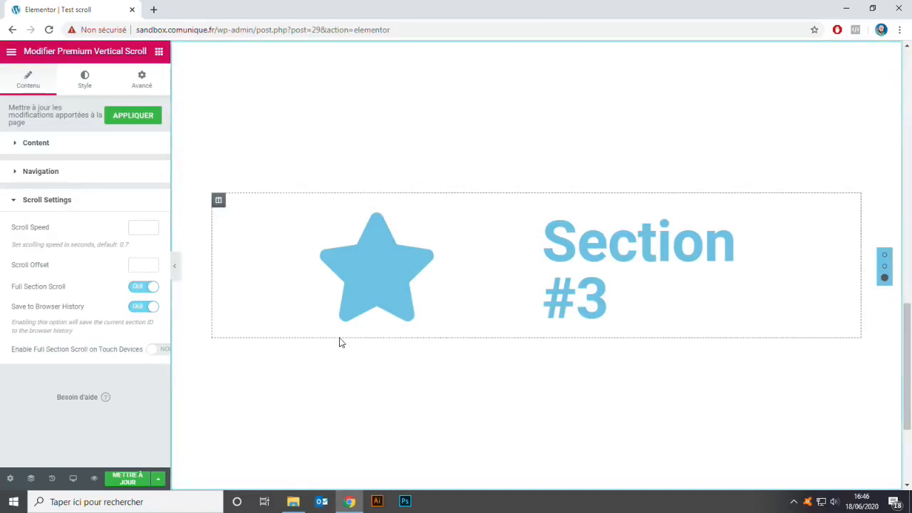
{"action": "scroll", "coordinate": [325, 378], "scroll_direction": "up", "scroll_amount": 1}
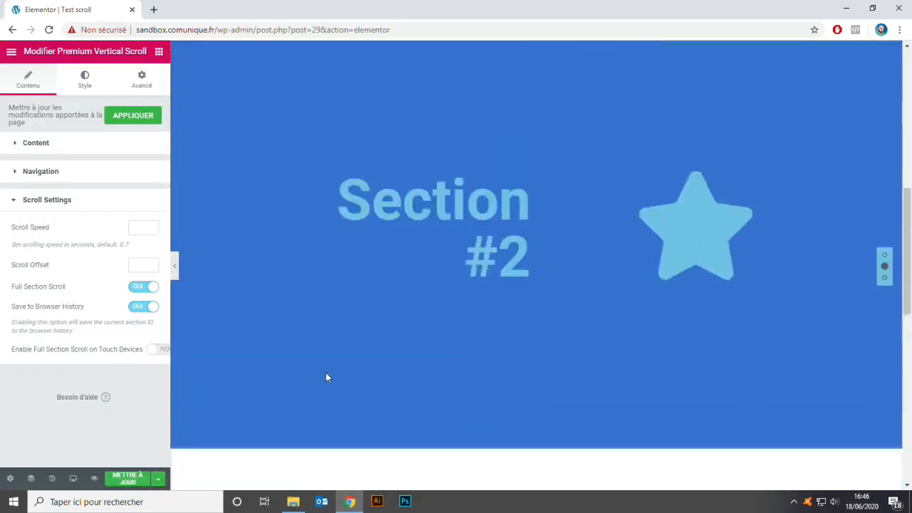
{"action": "left_click", "coordinate": [129, 483]}
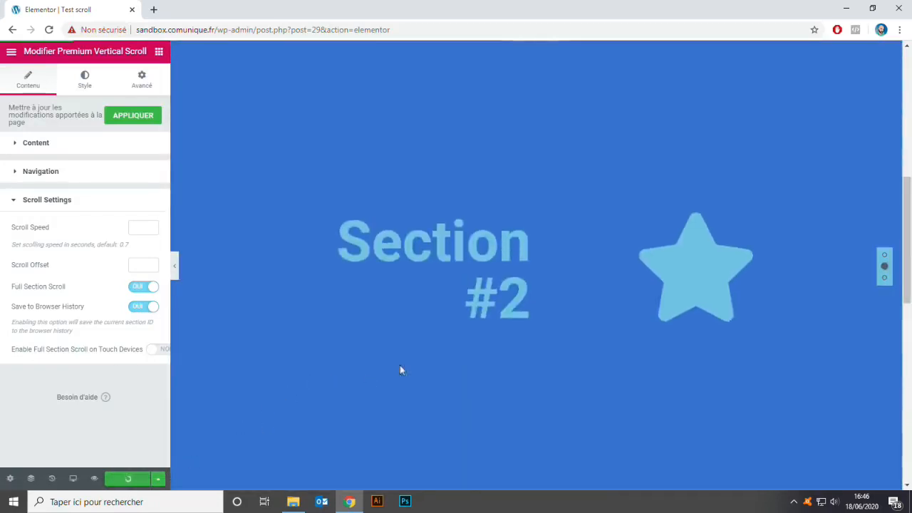